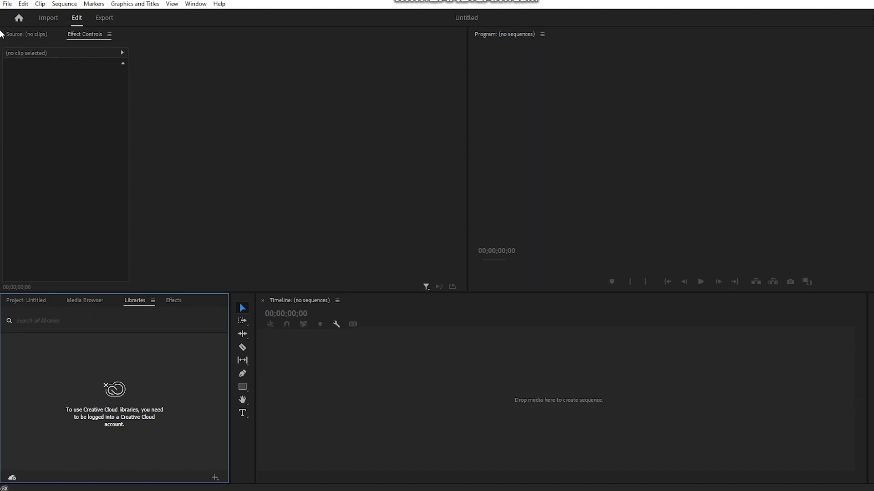
Import flowers-68367.mp4 from the Downloads folder and create a sequence from it in the timeline
click(9, 4)
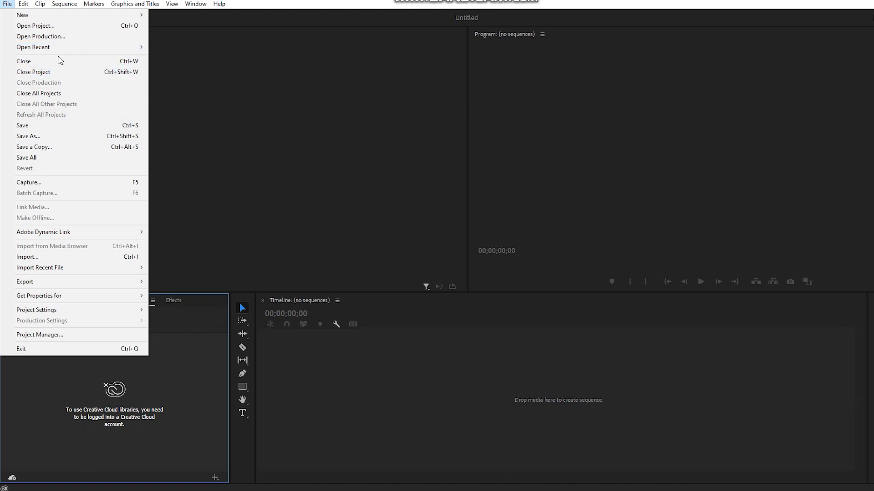
click(38, 257)
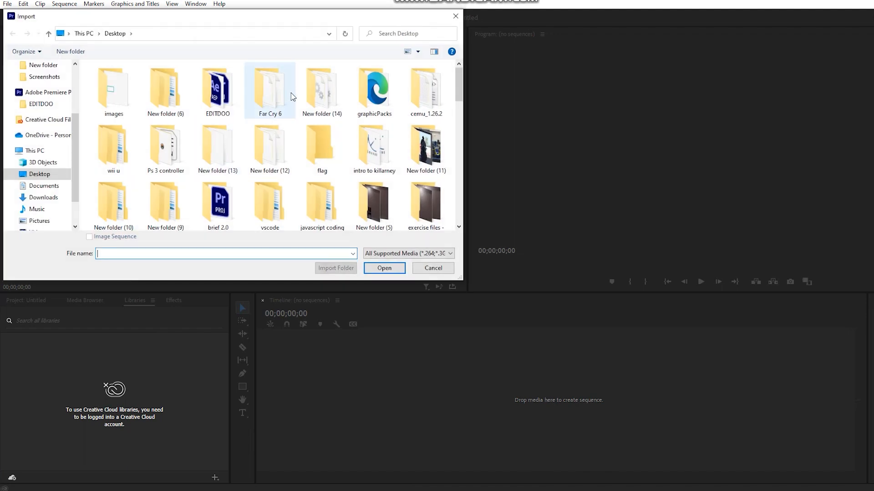
scroll(44, 115, up, 3)
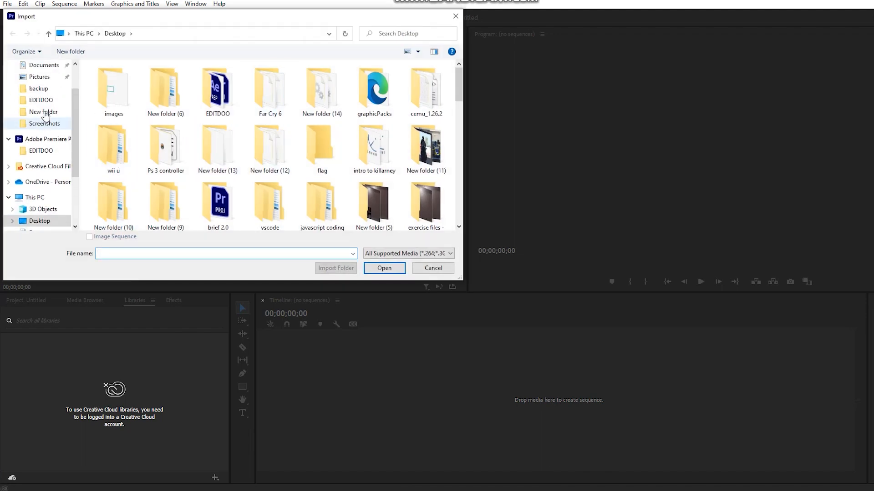
click(52, 69)
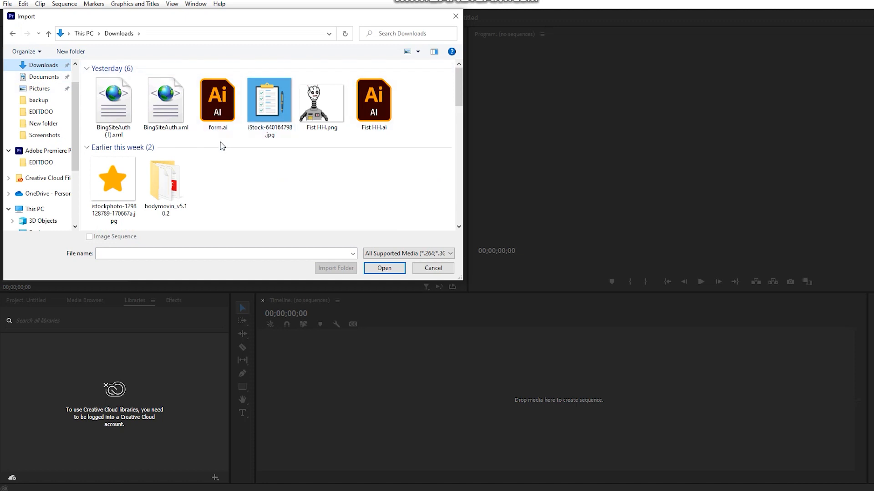
scroll(220, 143, down, 3)
scroll(220, 143, up, 3)
scroll(220, 150, down, 2)
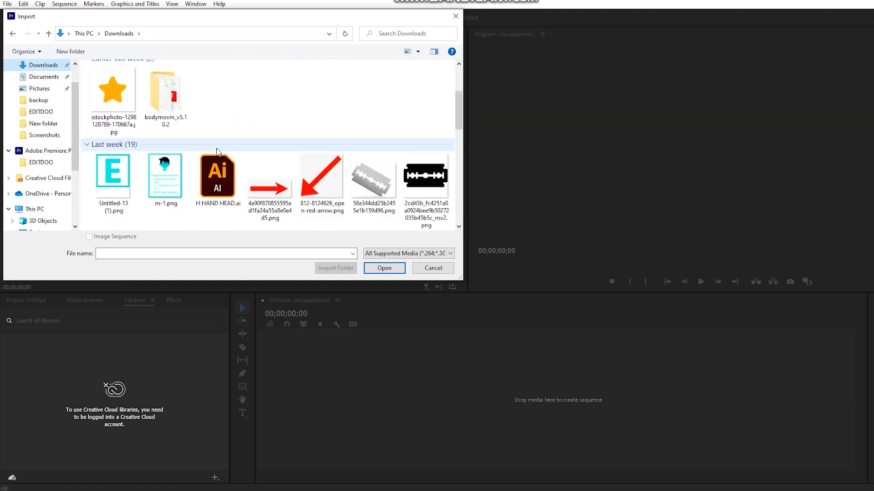
scroll(216, 151, down, 2)
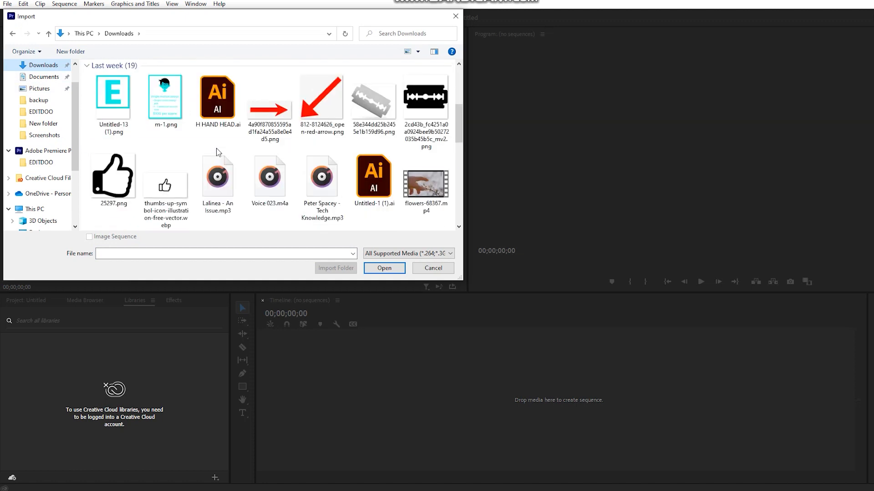
click(410, 182)
double_click(410, 181)
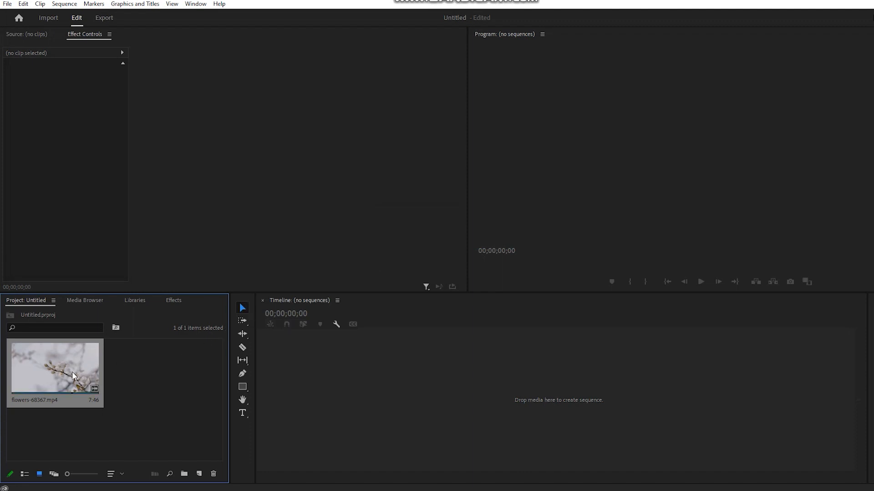
drag(85, 372, 315, 365)
drag(316, 367, 314, 364)
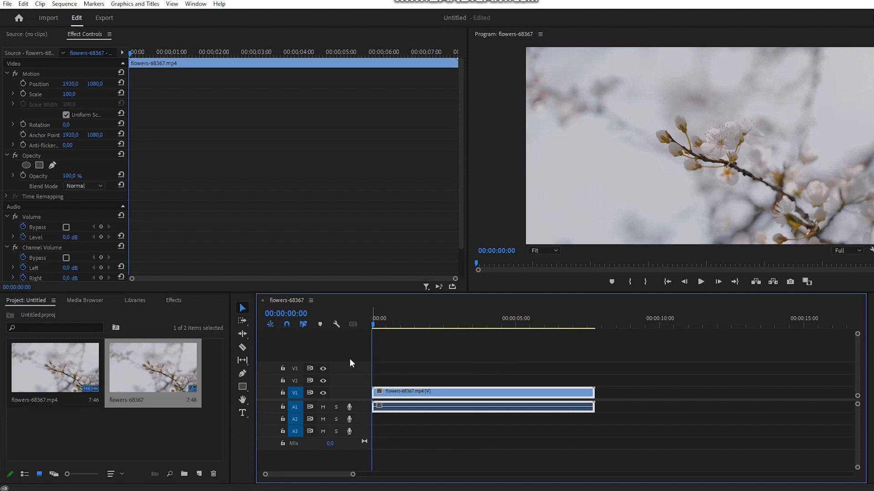
Draw a four-sided shape with the Pen tool over the blossoms in the video frame
click(243, 374)
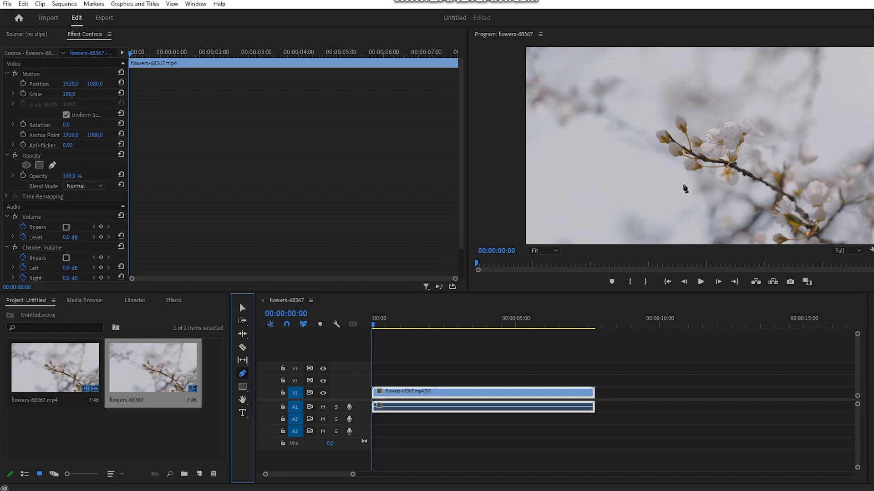
click(682, 185)
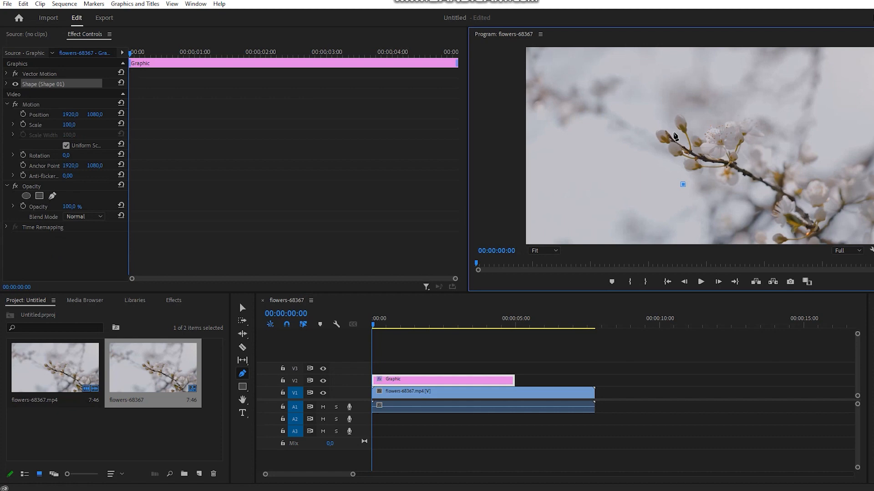
click(674, 132)
click(737, 124)
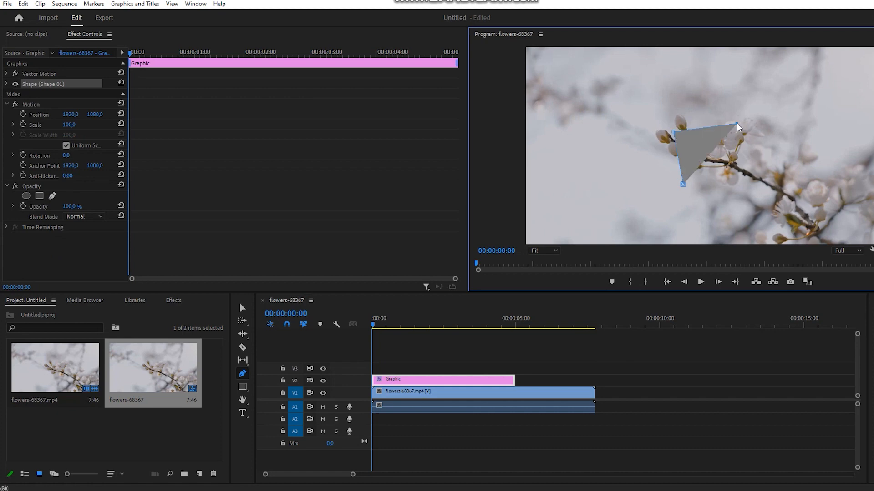
click(729, 183)
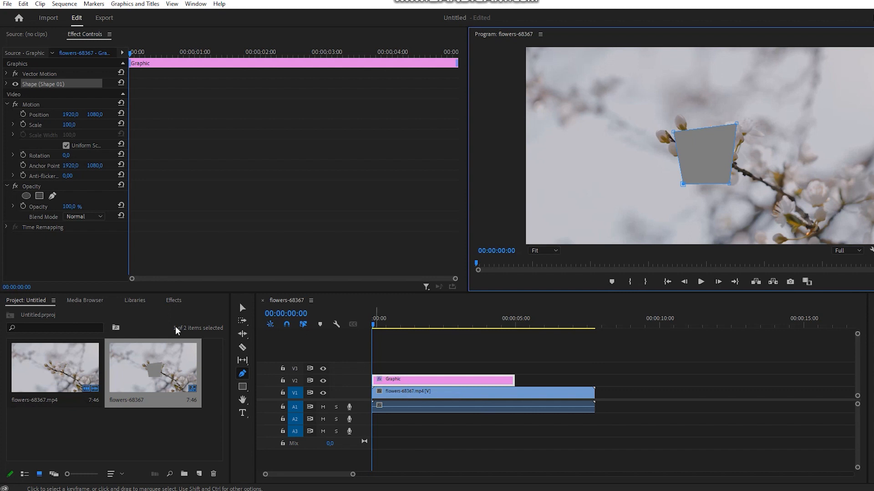
Delete the graphic clip from track V2
click(243, 308)
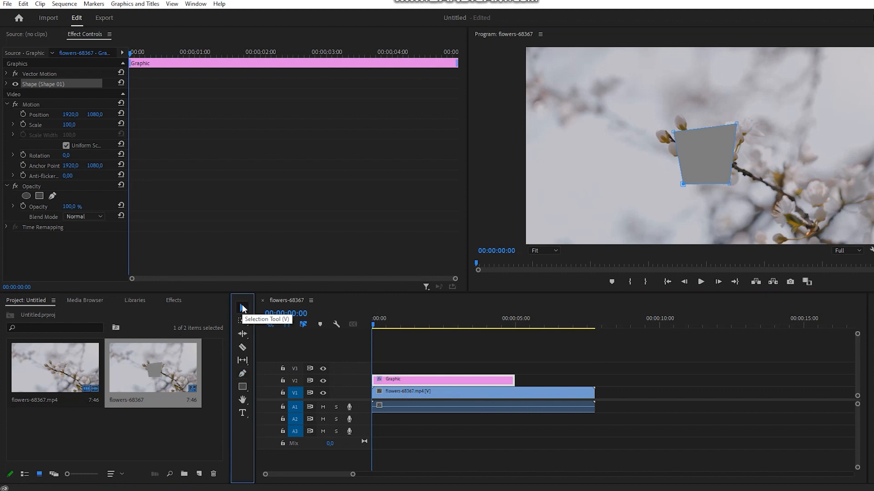
click(404, 379)
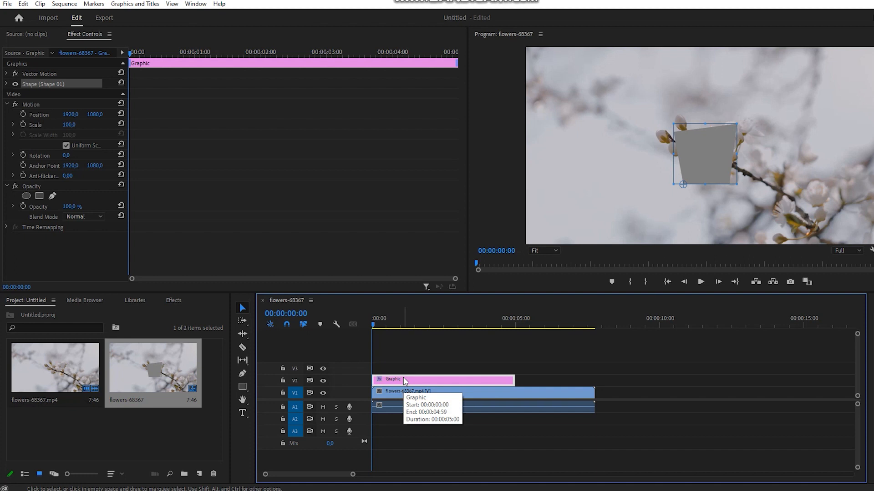
key(Delete)
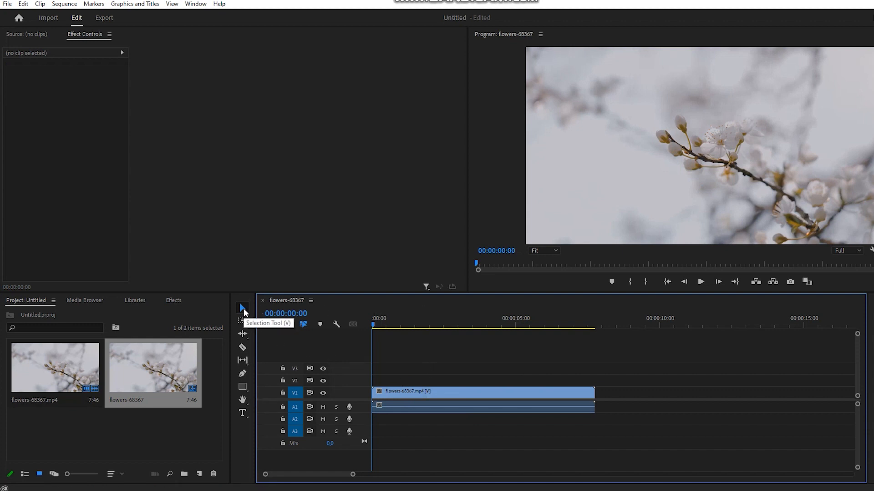
Select the flowers-68367.mp4 clip on track V1 and show its Effect Controls
click(431, 393)
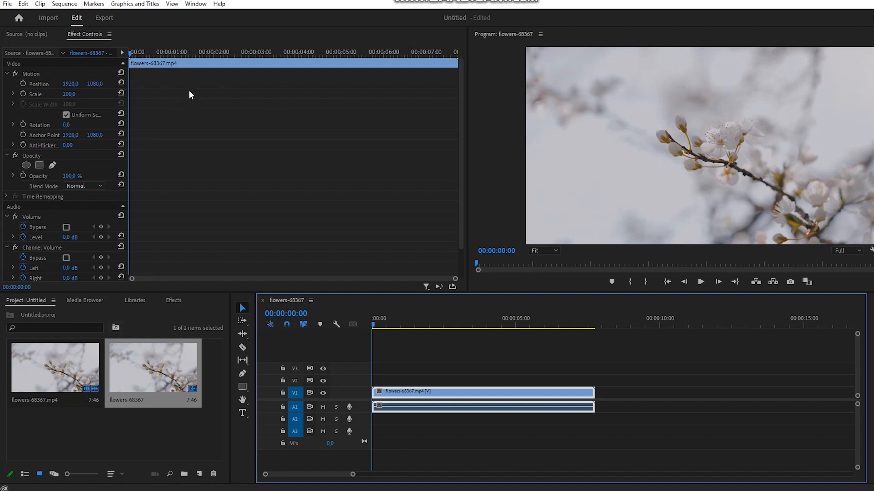
click(205, 5)
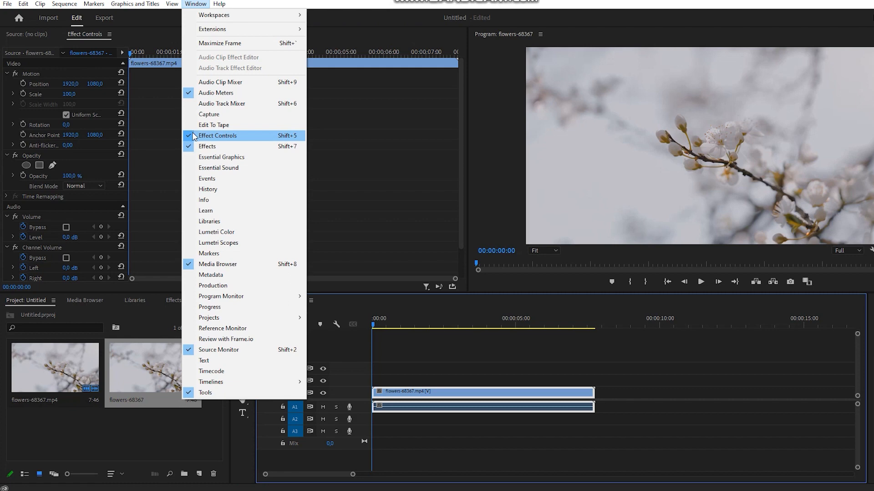
click(199, 135)
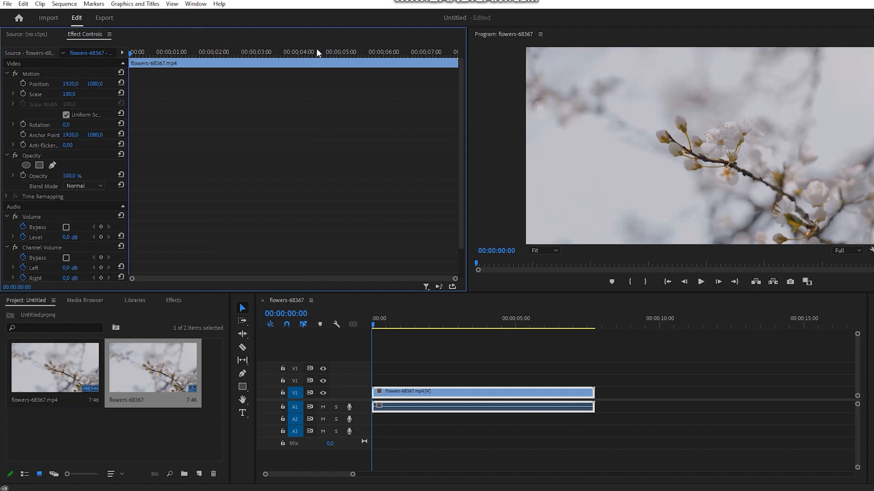
Draw a closed four-corner freeform opacity mask beside the blossom branch on the flower clip
click(52, 166)
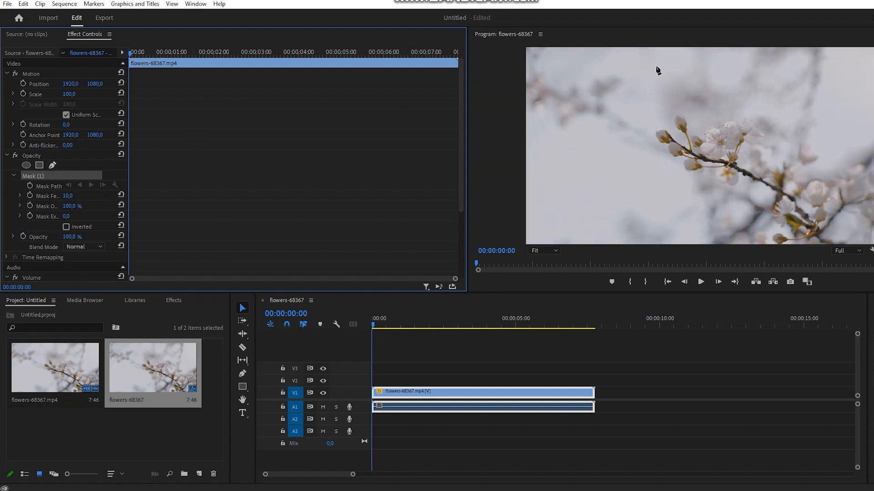
click(597, 155)
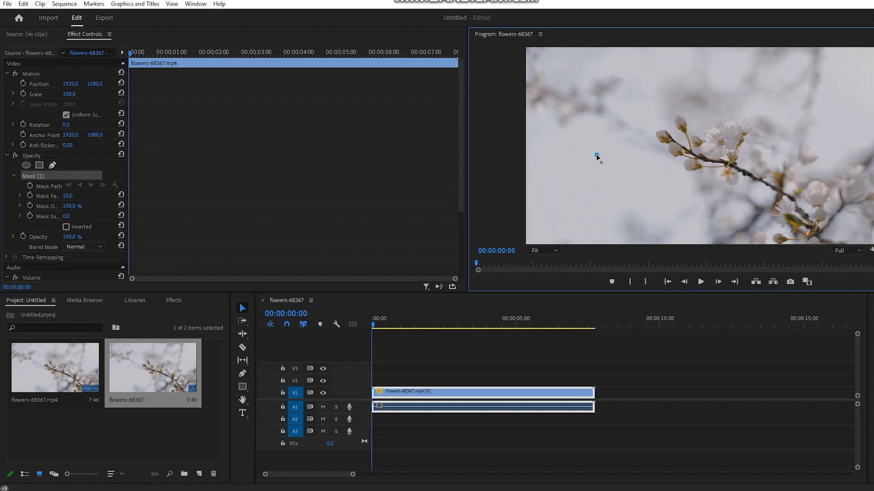
click(691, 155)
click(705, 92)
click(604, 90)
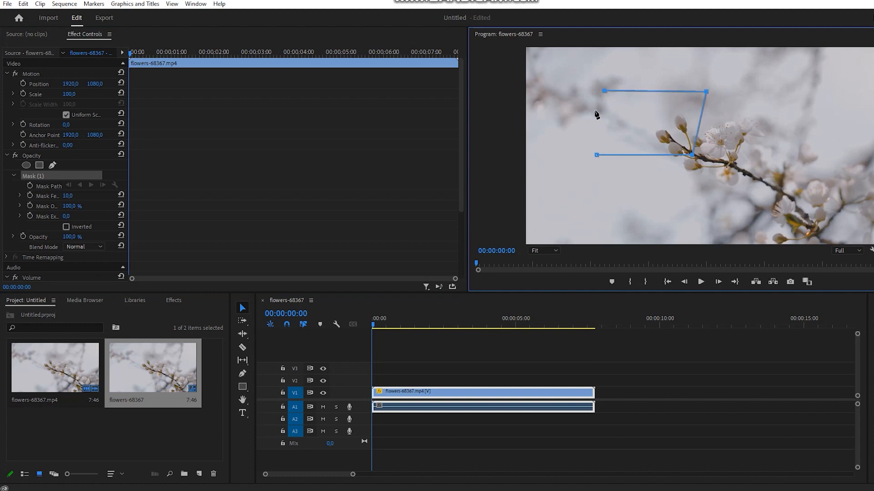
click(596, 155)
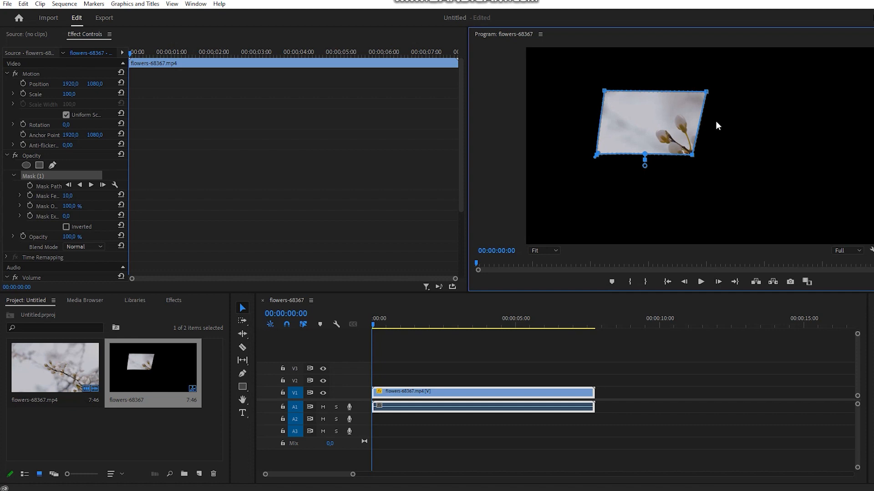
Move the freeform mask over the central blossoms and slightly adjust its upper-right corner point
drag(664, 156, 746, 120)
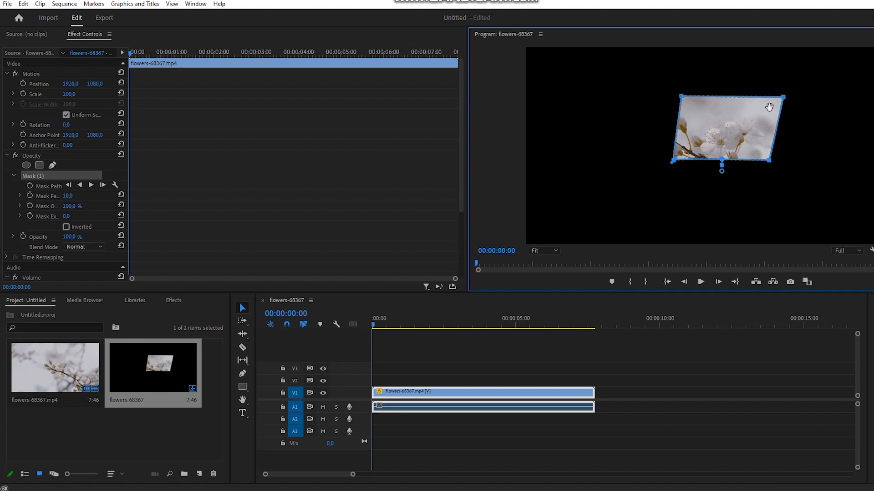
click(393, 395)
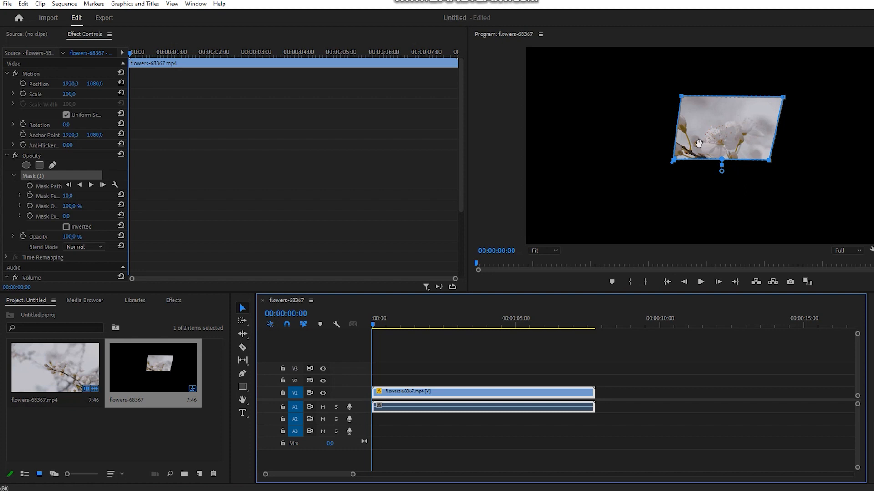
drag(783, 97, 781, 98)
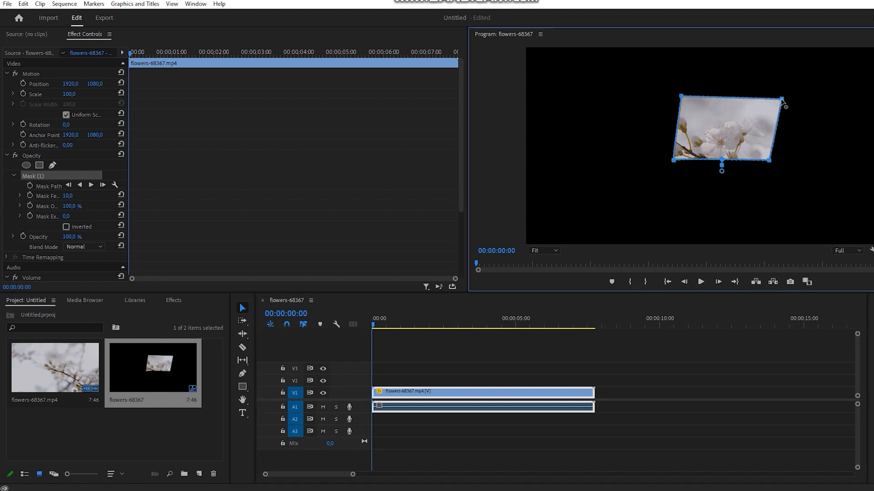
Delete Mask (1) from the flower clip's Opacity effect
click(42, 176)
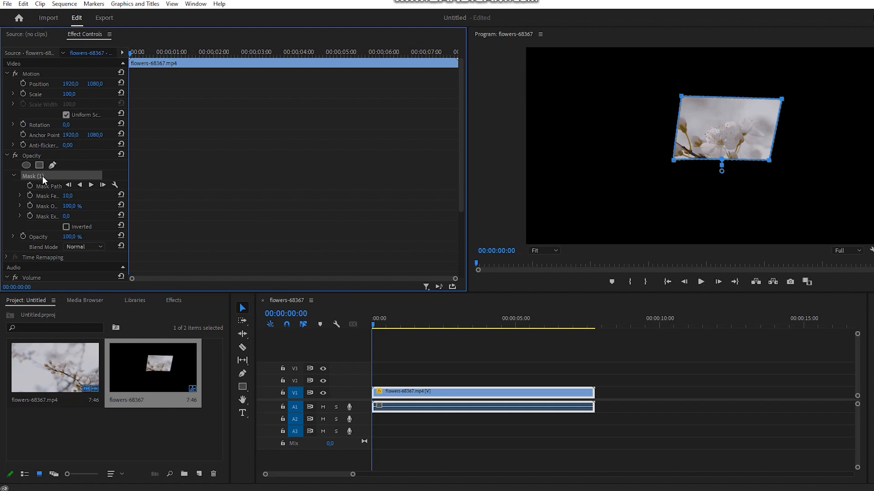
key(Delete)
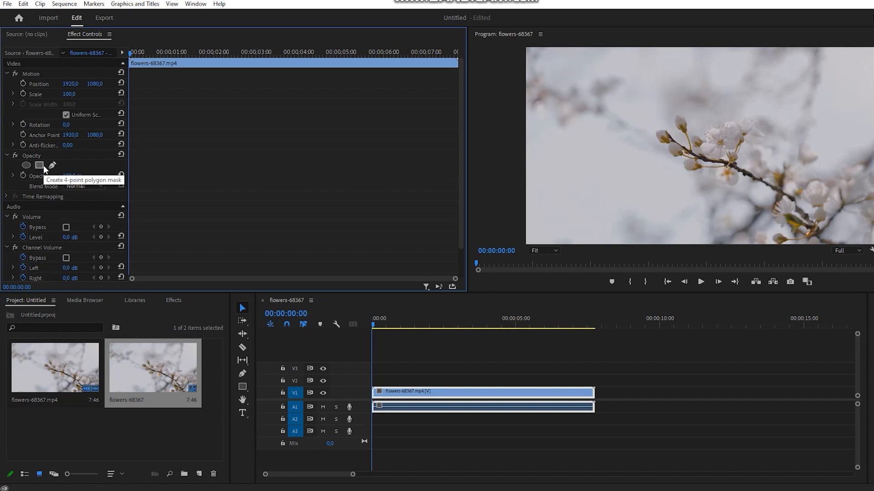
Add a four-point polygon opacity mask to the flower clip and move it right and slightly up in the frame
click(42, 166)
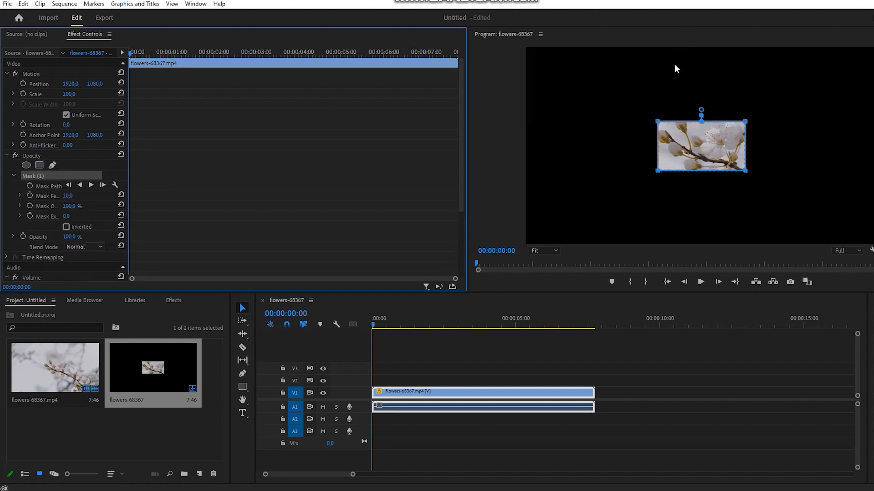
click(703, 119)
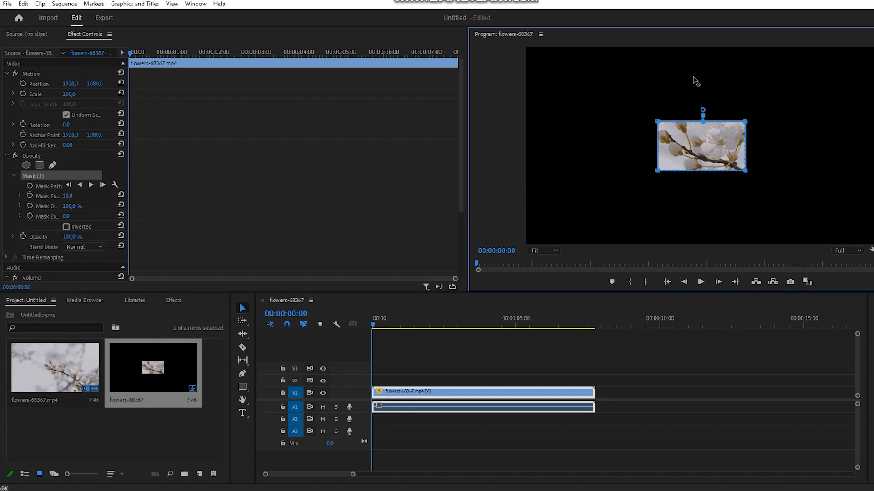
drag(745, 122, 805, 66)
key(ctrl+z)
drag(658, 127, 737, 103)
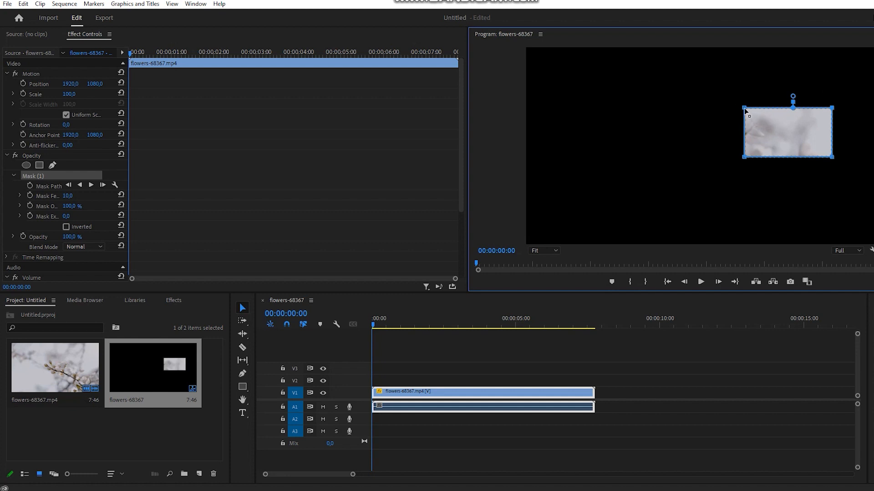
mouse_move(832, 108)
mouse_down()
mouse_move(832, 97)
mouse_move(794, 73)
mouse_move(871, 49)
mouse_move(771, 101)
mouse_move(810, 97)
mouse_move(845, 108)
mouse_move(827, 112)
mouse_move(836, 108)
mouse_move(829, 137)
mouse_move(846, 143)
mouse_move(855, 82)
mouse_move(841, 90)
mouse_move(829, 61)
mouse_move(763, 140)
mouse_move(673, 160)
mouse_move(785, 129)
mouse_move(803, 142)
mouse_move(790, 104)
mouse_move(815, 69)
mouse_move(834, 82)
mouse_move(830, 108)
mouse_up()
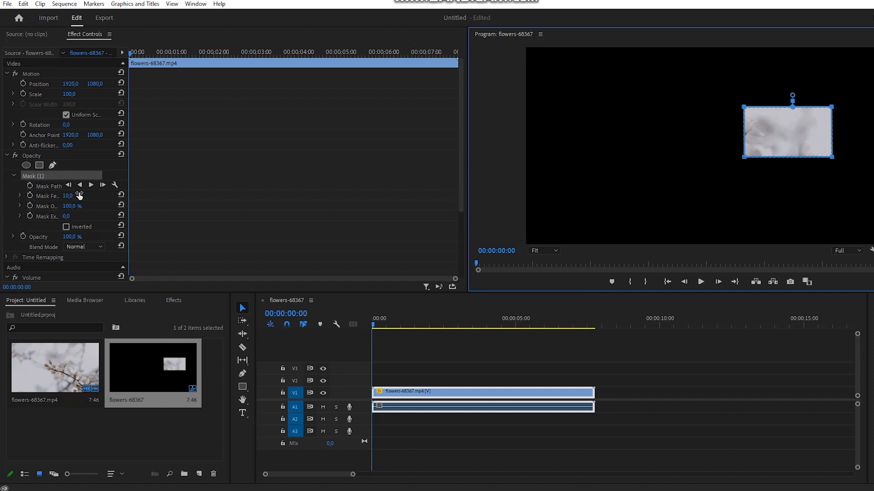
Set the polygon mask's feather to 151 and deselect the clip
drag(67, 196, 136, 196)
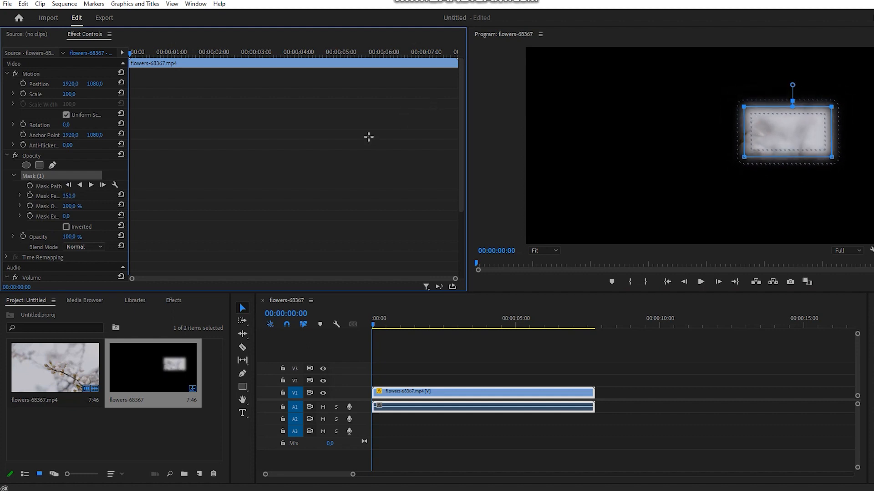
click(589, 139)
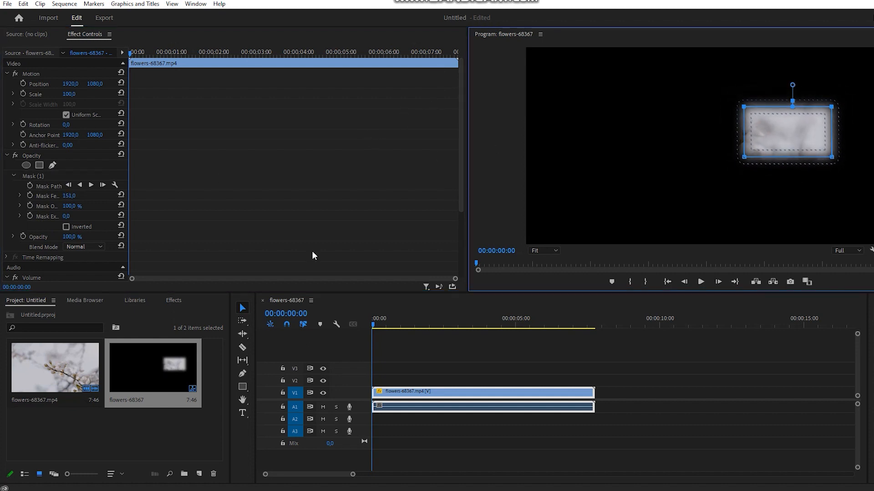
click(713, 367)
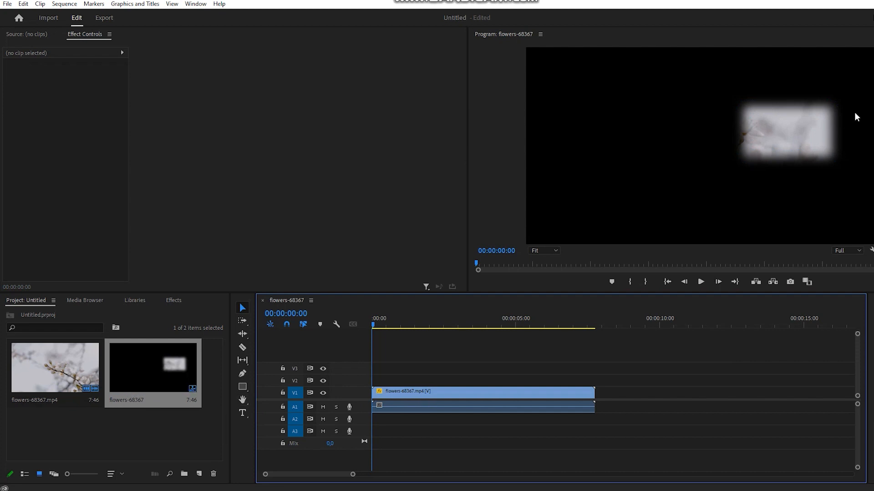
click(165, 368)
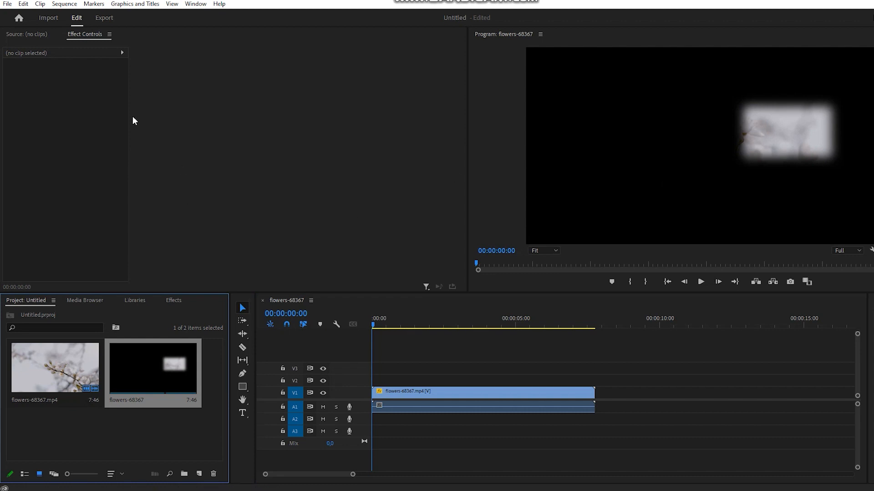
Select the flower clip in the sequence and activate Mask (1) under its Opacity effect
click(41, 37)
click(383, 398)
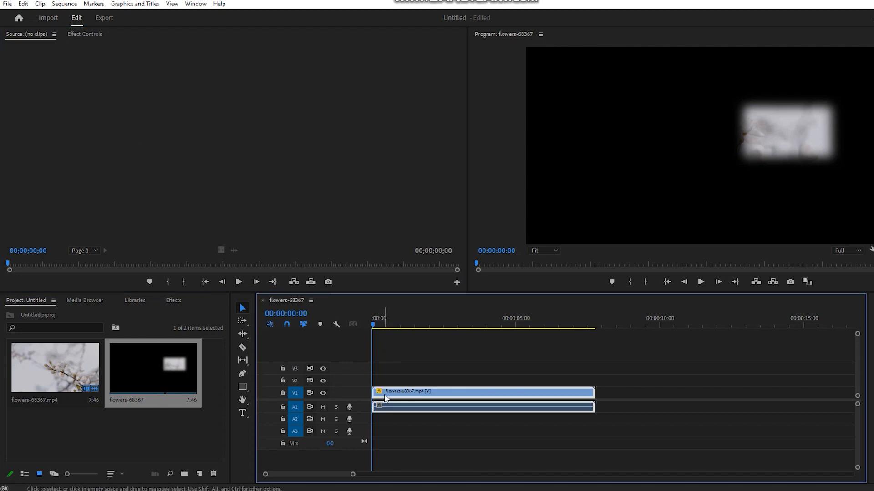
click(86, 39)
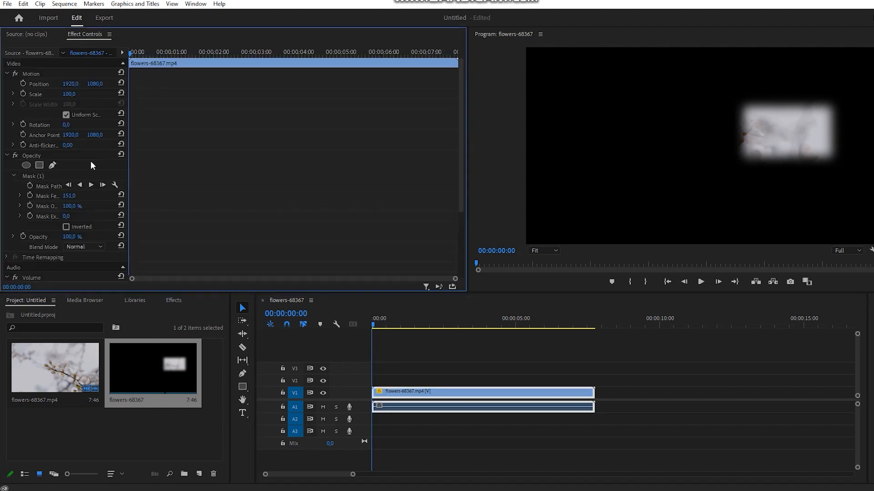
scroll(58, 186, down, 2)
click(35, 144)
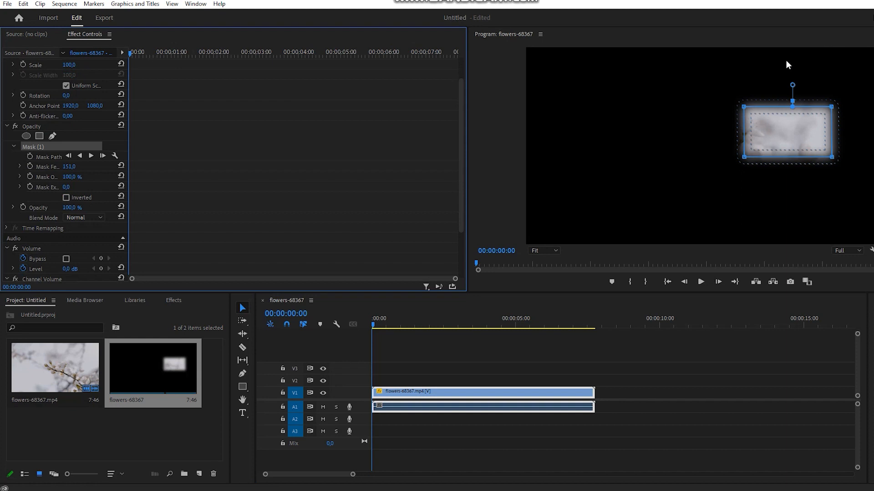
drag(859, 89, 647, 53)
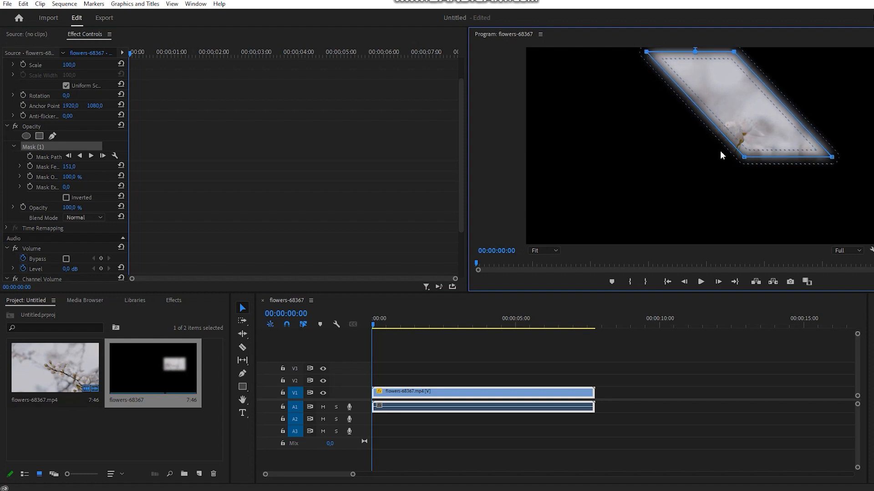
drag(866, 136, 689, 182)
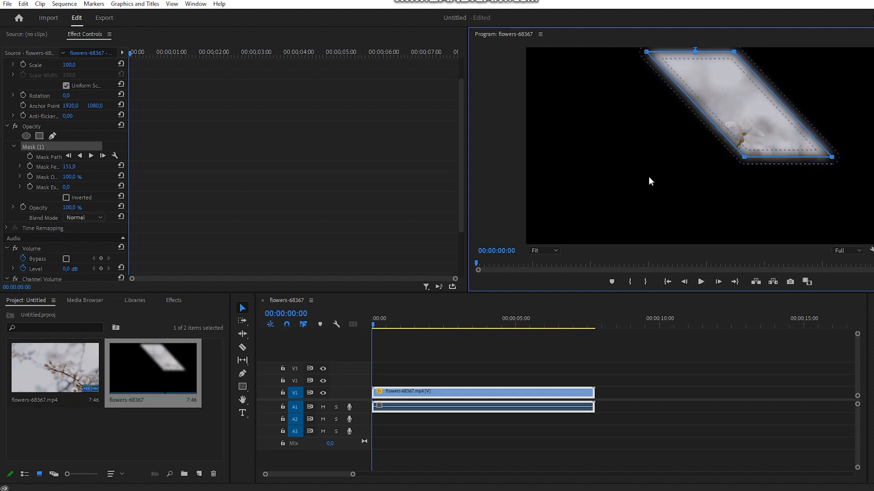
key(ctrl+z)
drag(66, 187, 117, 177)
key(ctrl+z)
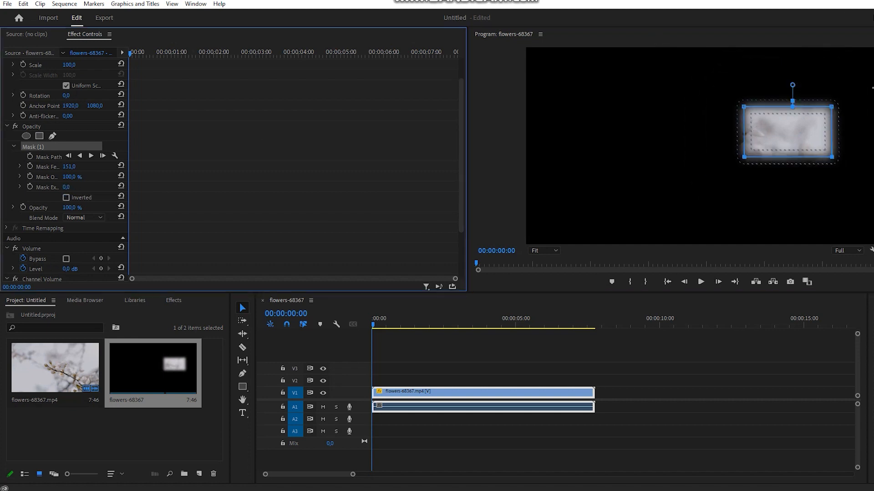
Move the polygon mask left onto the blossoms, set its expansion to 1294 and deselect the clip
drag(779, 125, 710, 140)
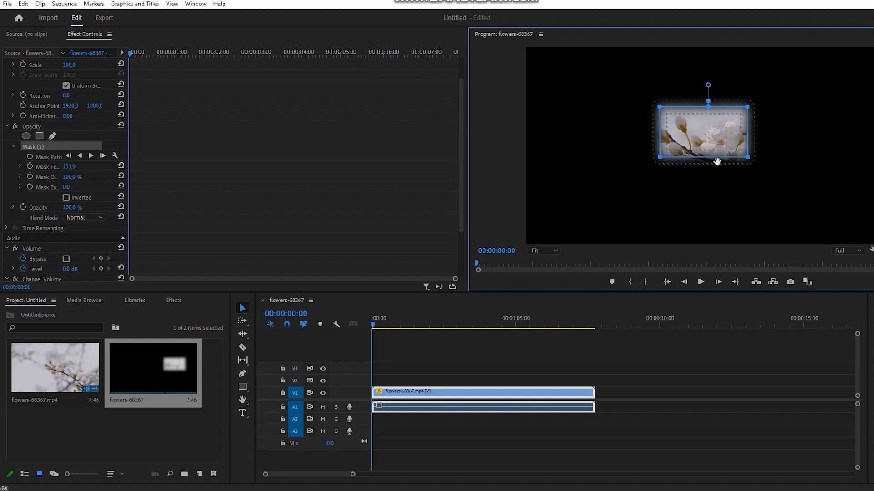
drag(69, 188, 656, 188)
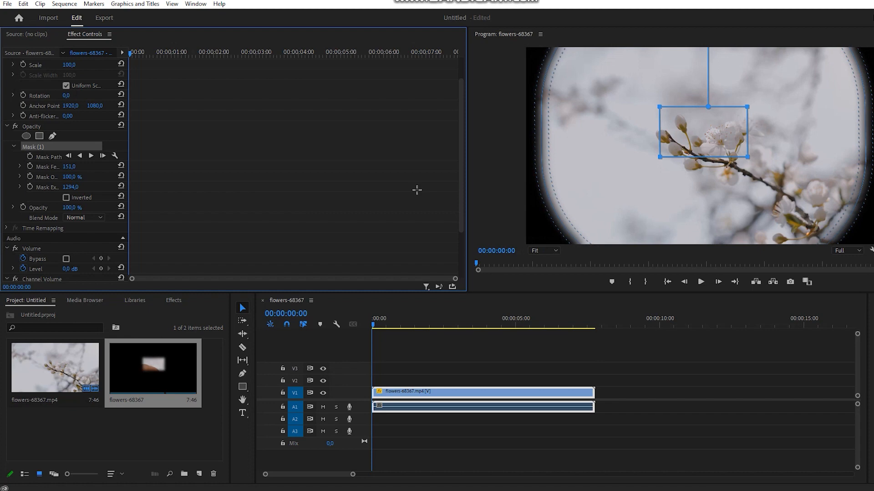
click(564, 351)
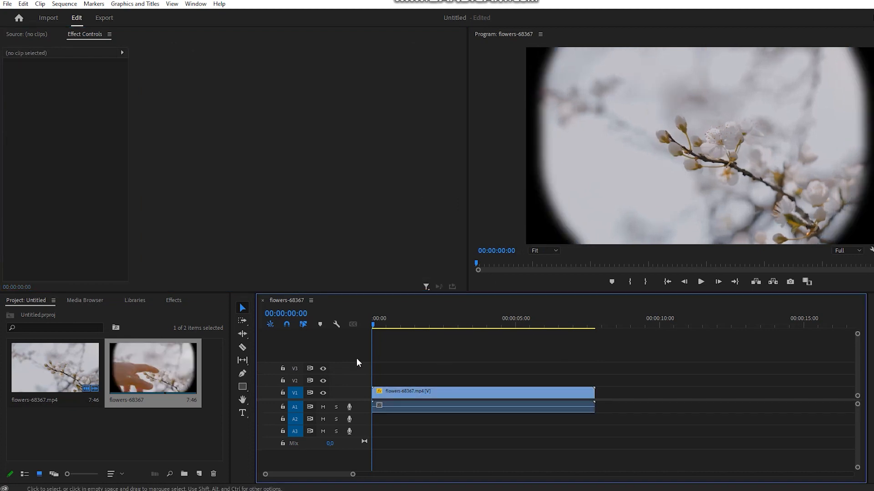
Select the flower clip and preview the masked sequence from its start to 00:00:05:32
click(415, 395)
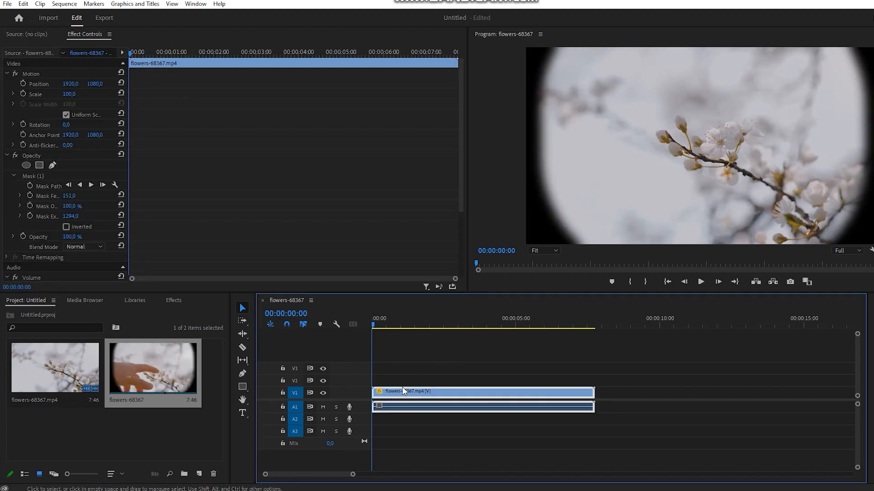
key(space)
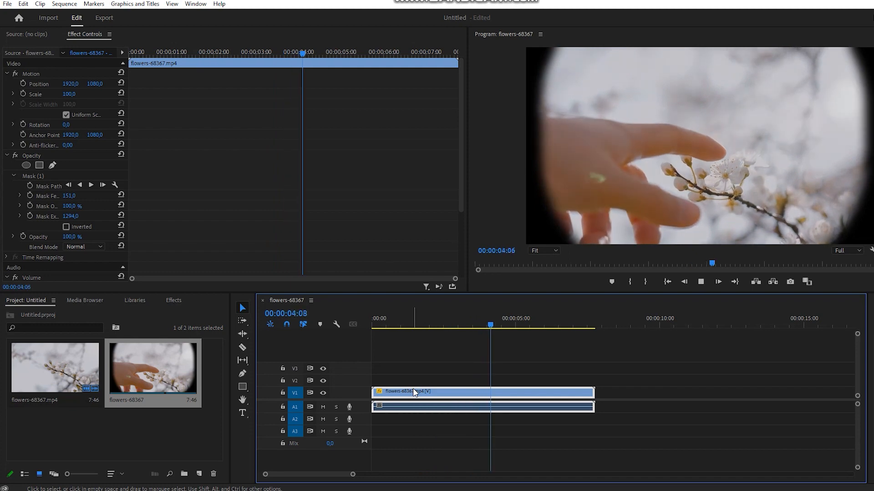
key(space)
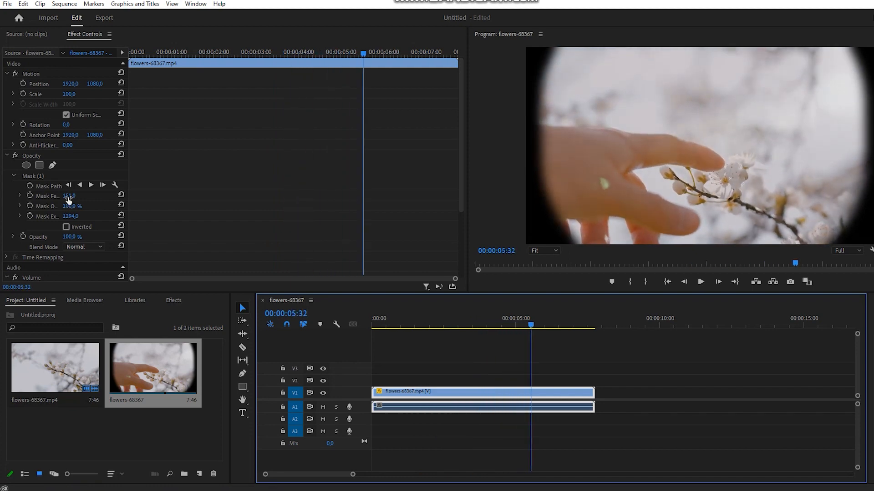
Set the feather of Mask (1) to 328 and keep the flower clip selected
drag(69, 198, 207, 198)
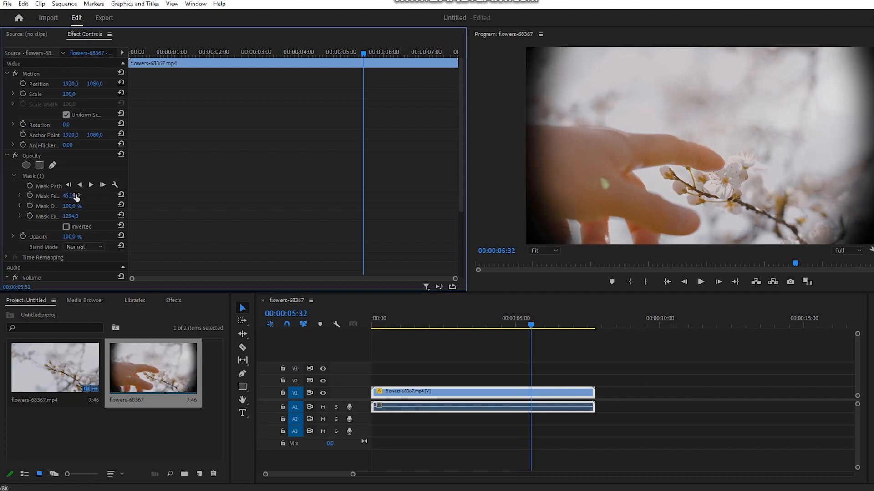
mouse_move(74, 199)
mouse_down()
mouse_move(48, 199)
mouse_move(76, 196)
mouse_up()
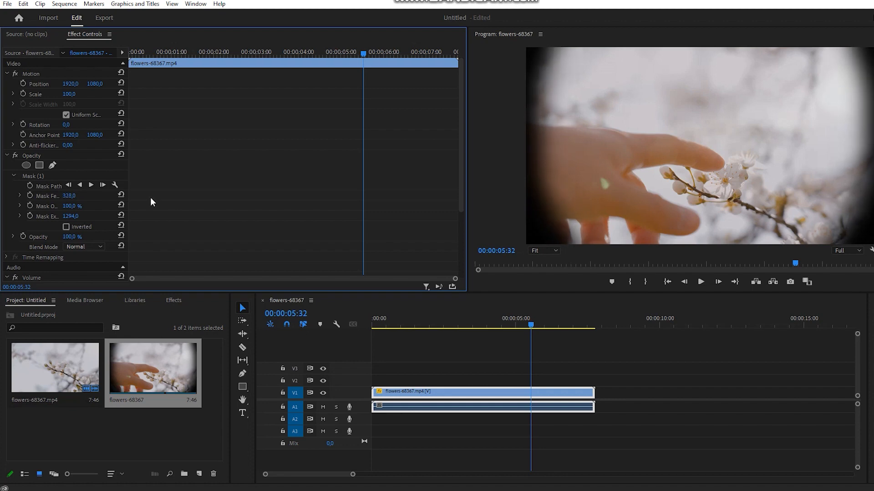
click(448, 390)
click(461, 370)
click(453, 396)
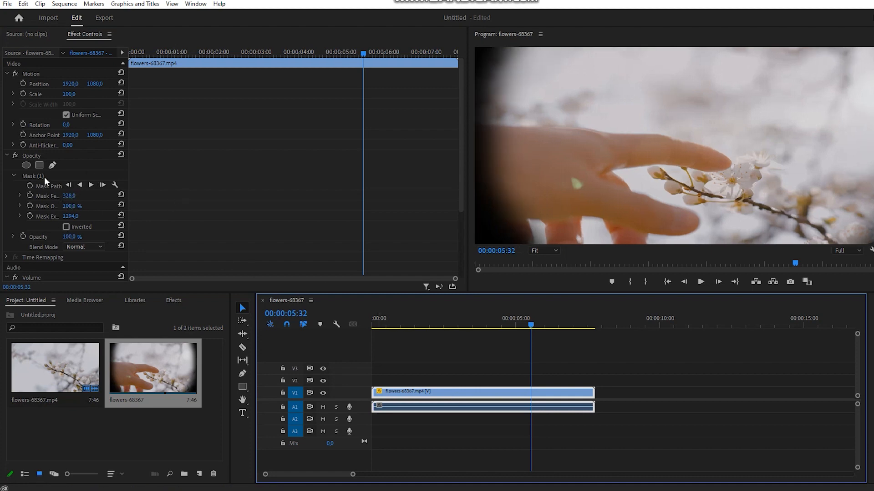
Move Mask (1) slightly down and left in the frame, and deselect the clip
click(45, 177)
mouse_move(687, 132)
mouse_down()
mouse_move(669, 132)
mouse_move(704, 145)
mouse_move(679, 146)
mouse_move(694, 140)
mouse_move(687, 145)
mouse_up()
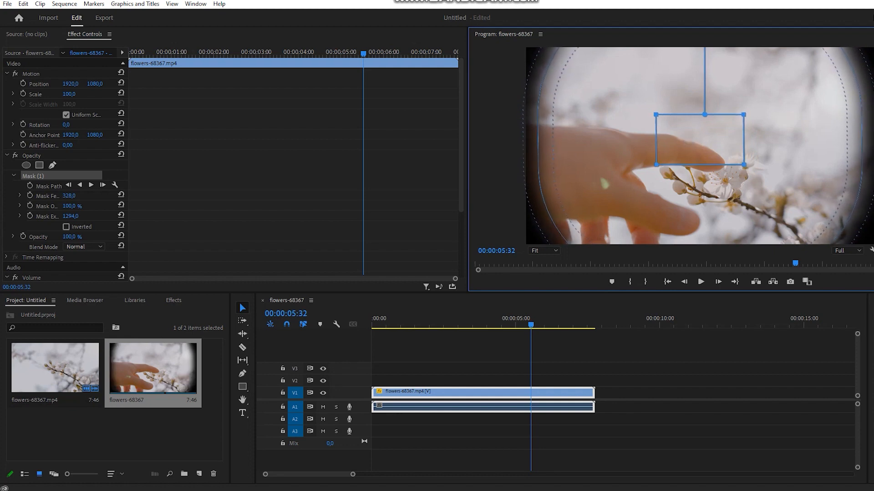
click(609, 419)
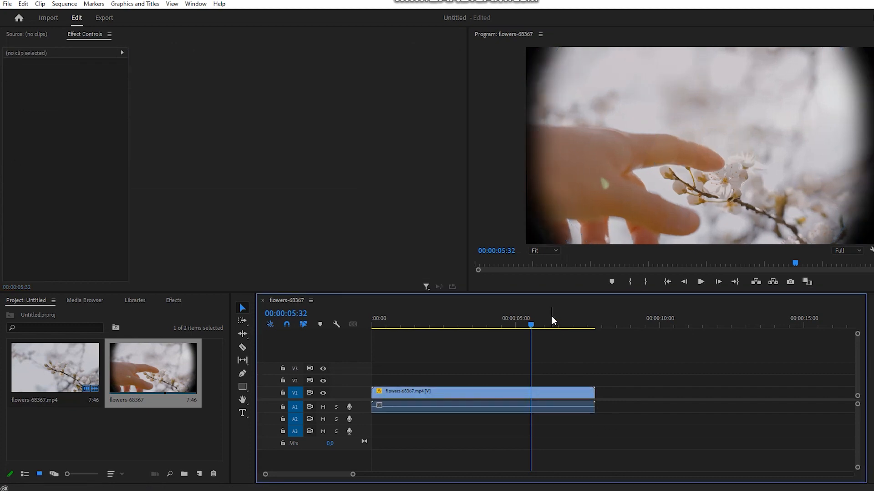
Compare feather amounts on the flower clip's mask by reducing the feather to 0 and raising it to 604
click(446, 395)
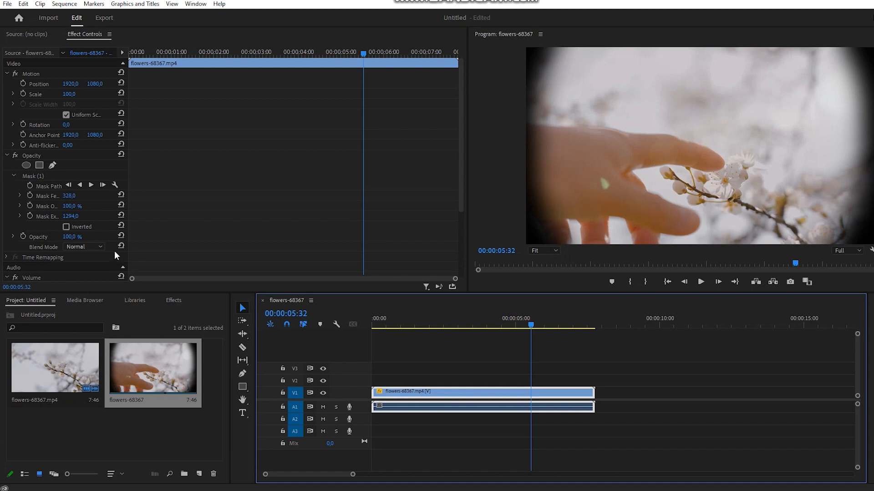
drag(67, 196, 5, 196)
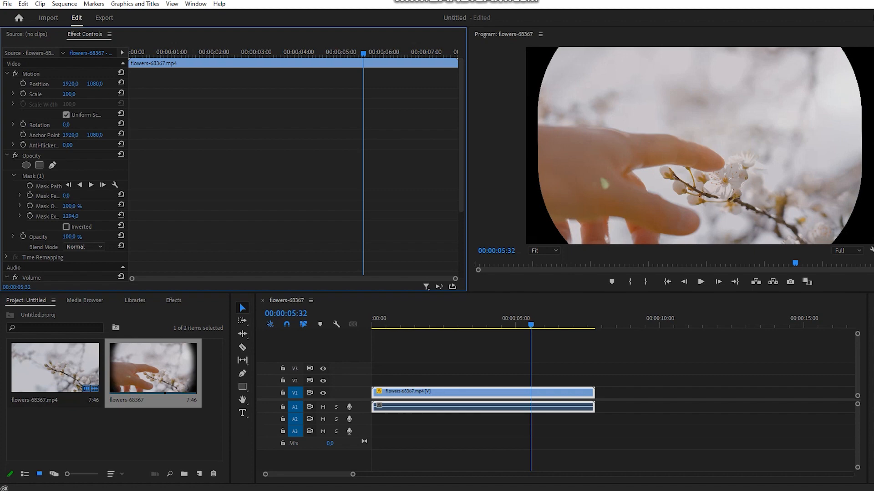
drag(67, 196, 204, 196)
click(725, 119)
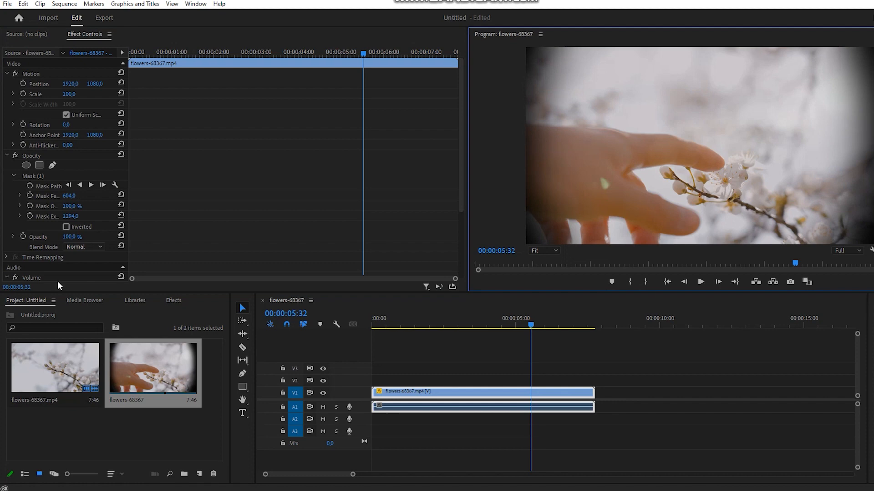
drag(76, 84, 184, 85)
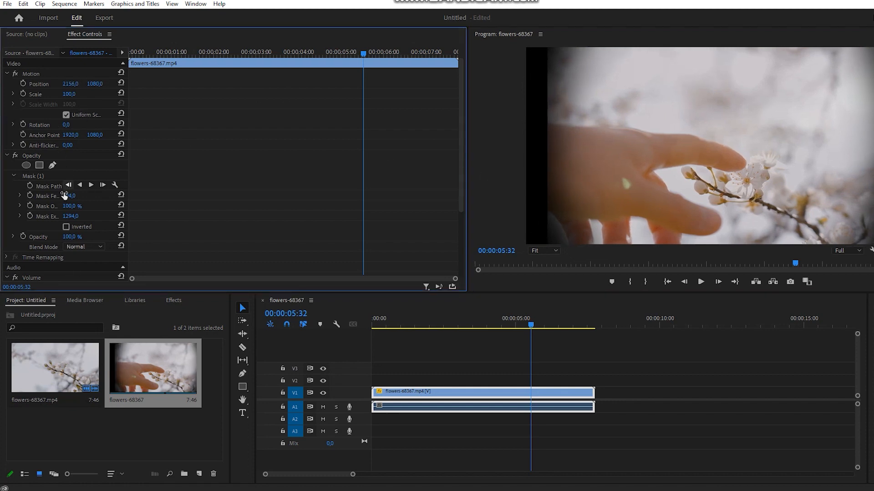
drag(69, 196, 5, 196)
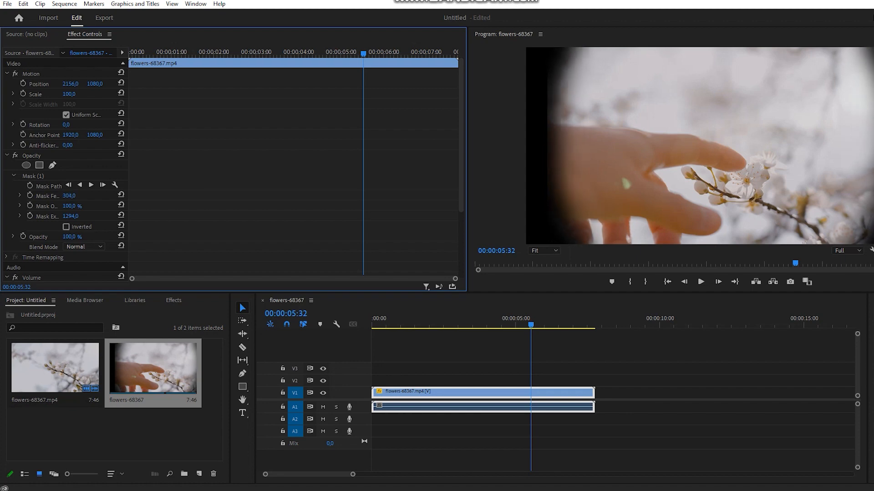
key(ctrl+z)
key(ctrl+z)
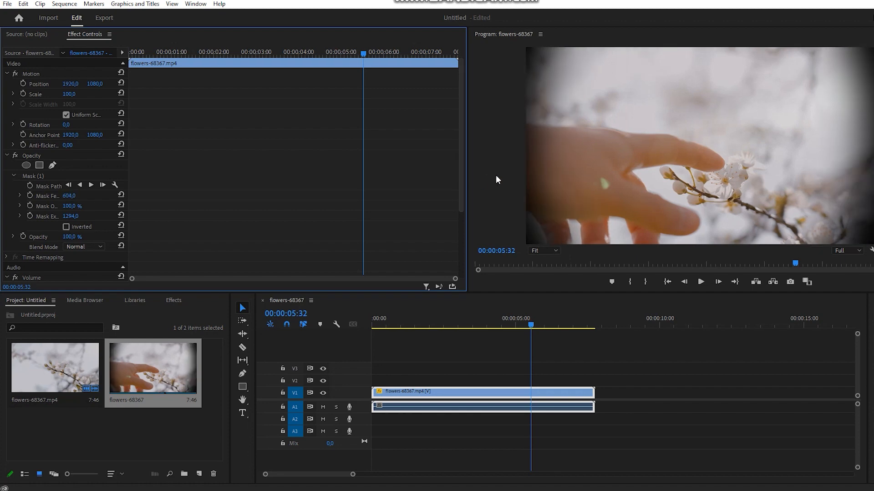
Set the feather of the flower clip's opacity mask to 332
mouse_move(72, 197)
mouse_down()
mouse_move(157, 196)
mouse_move(1, 197)
mouse_move(76, 195)
mouse_up()
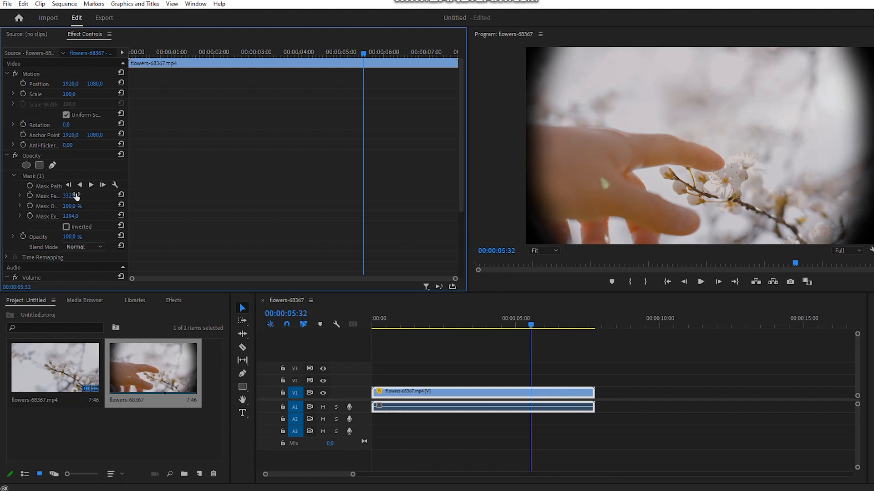